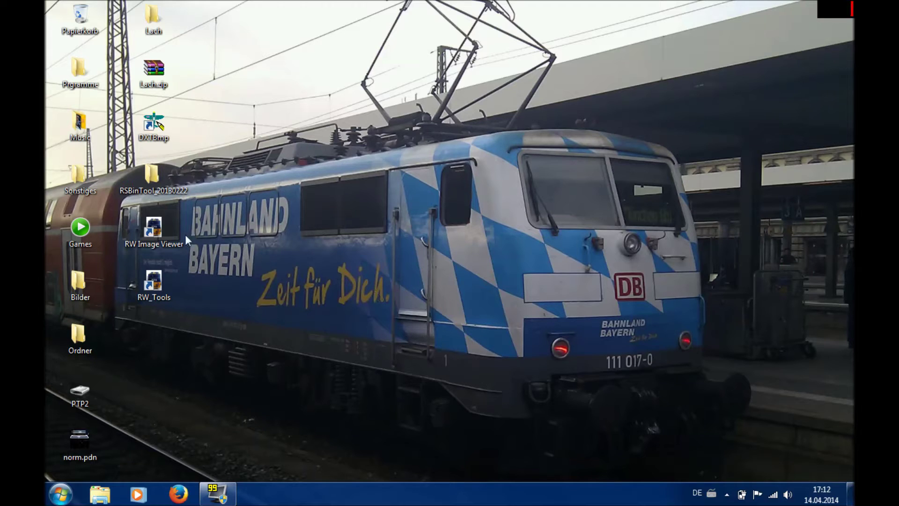
Launch PTP 2 Addons Starten from the Games folder on the desktop and minimize the folder window.
double_click(93, 230)
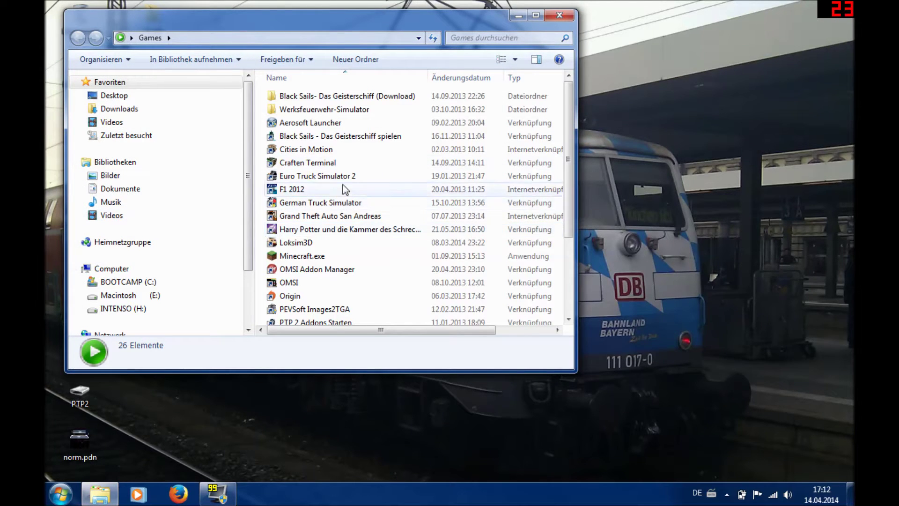
scroll(332, 192, "down", 2)
double_click(304, 239)
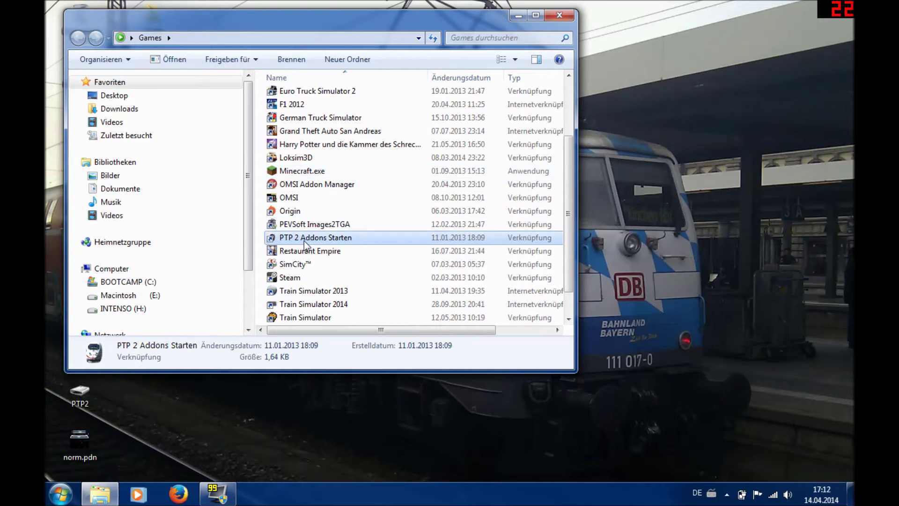
left_click(515, 17)
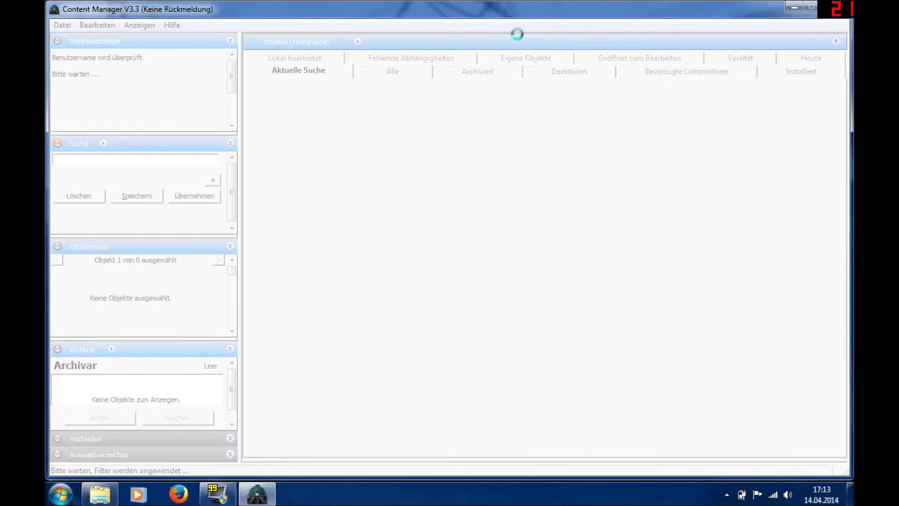
Shrink the Content Manager window and open the PTP DB E185 ROT asset for editing in Explorer.
mouse_move(247, 493)
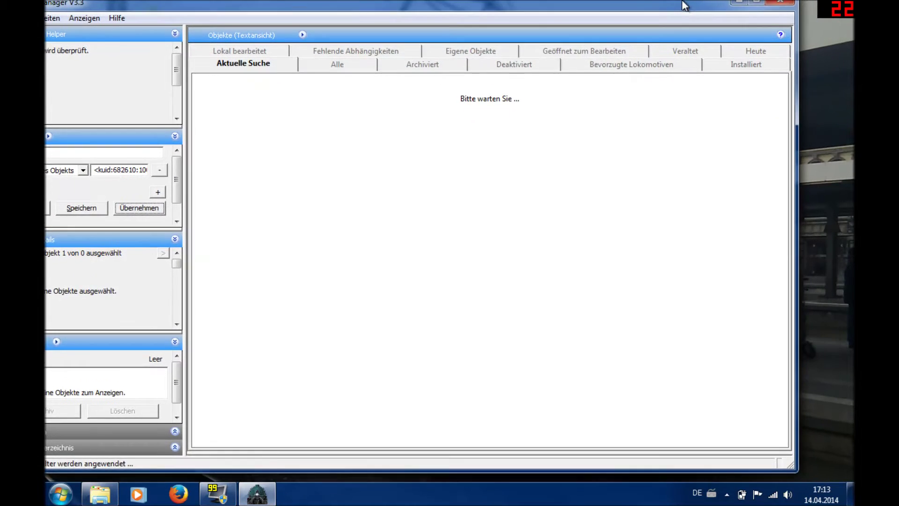
left_click_drag(790, 476, 642, 341)
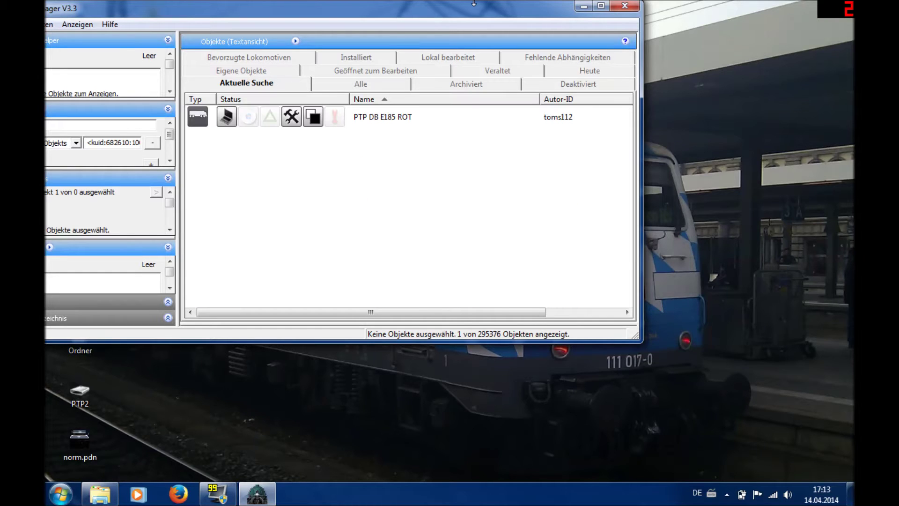
left_click(366, 119)
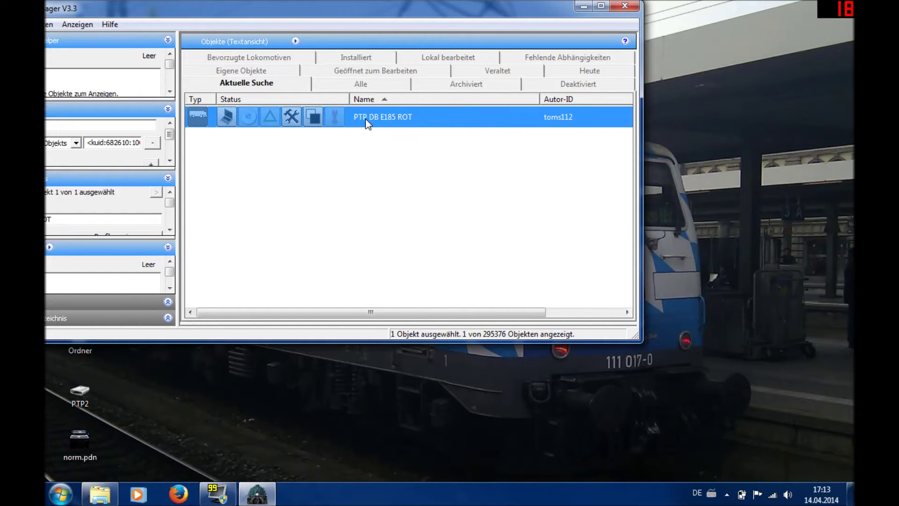
right_click(367, 123)
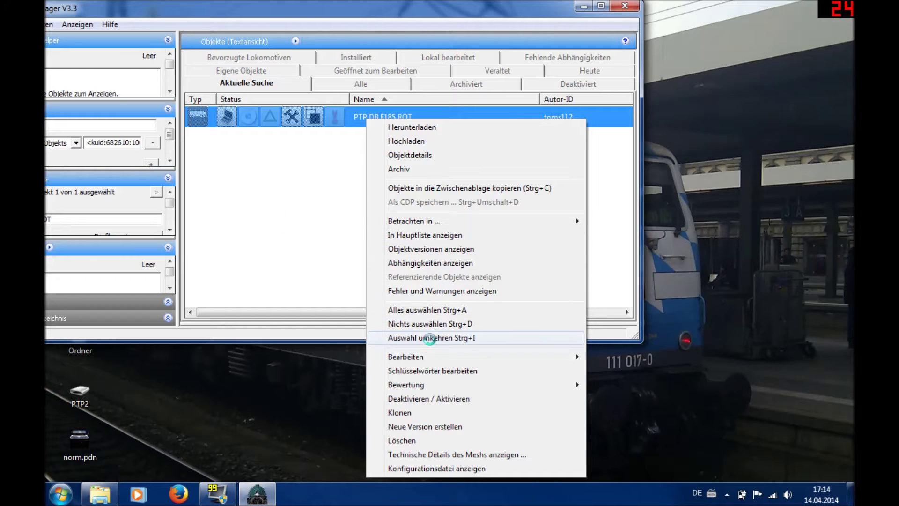
mouse_move(429, 357)
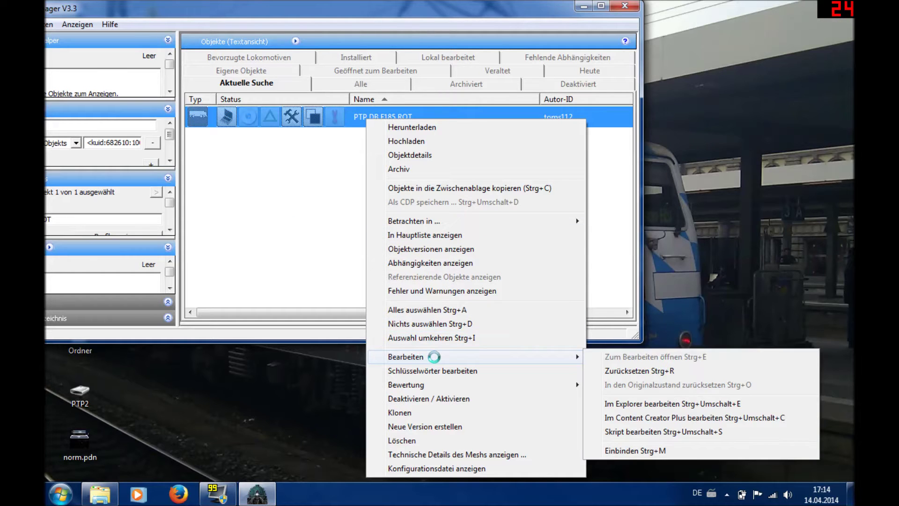
left_click(642, 404)
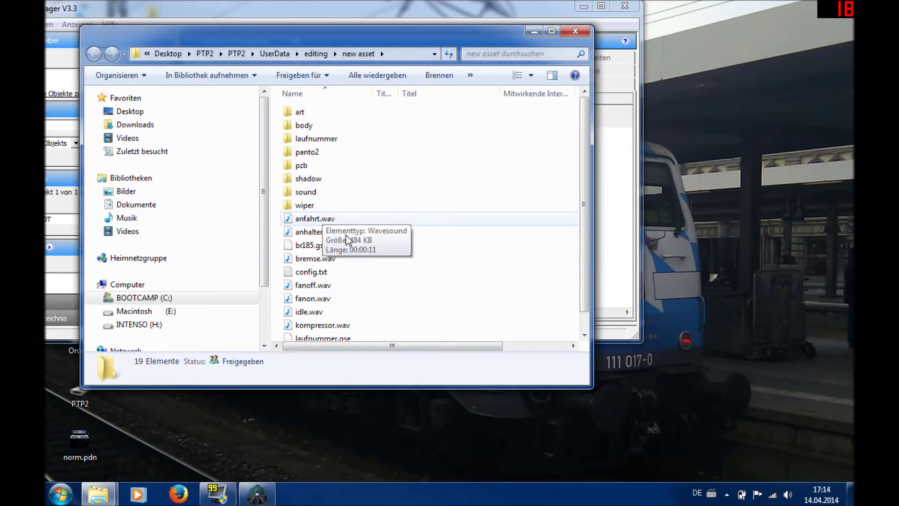
Open the texture tex_id1.tga from the asset's body folder in Paint.NET.
scroll(352, 291, "down", 1)
scroll(353, 291, "up", 1)
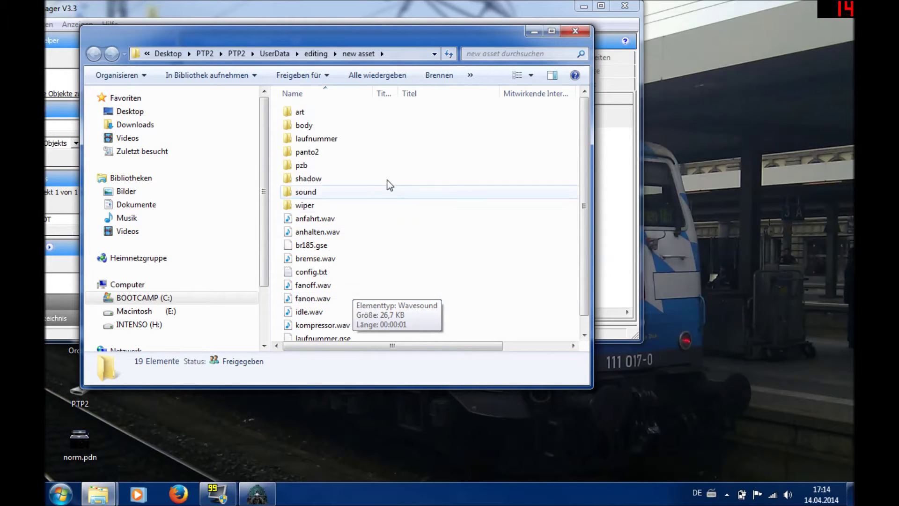
double_click(303, 126)
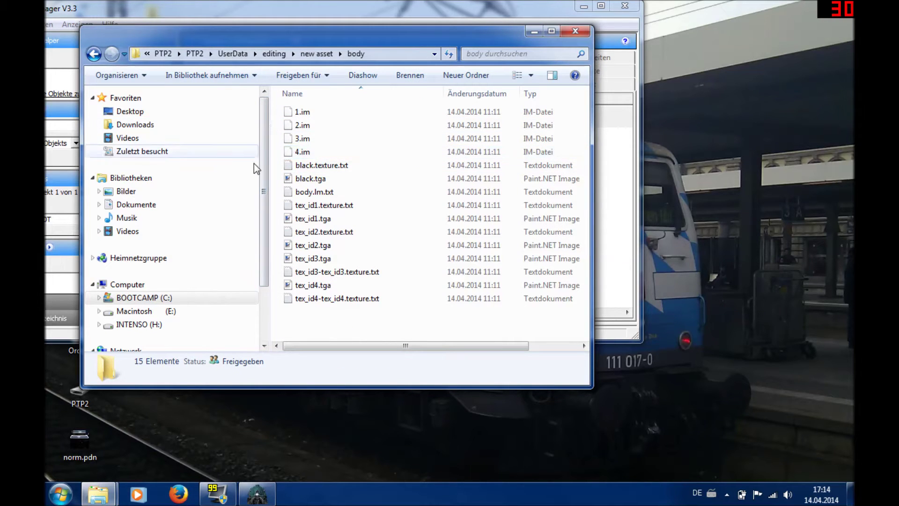
double_click(331, 218)
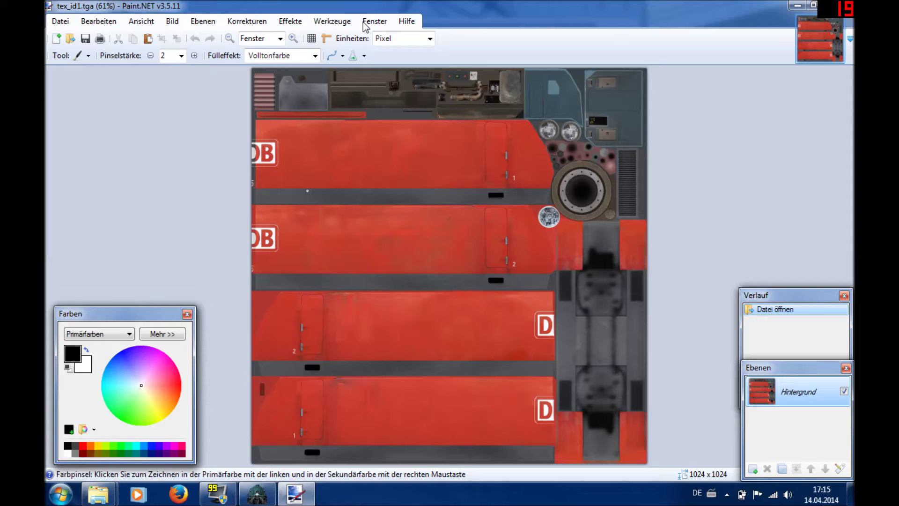
Fill the four large red side panels with white using the Paint Bucket at 35% tolerance.
left_click(86, 349)
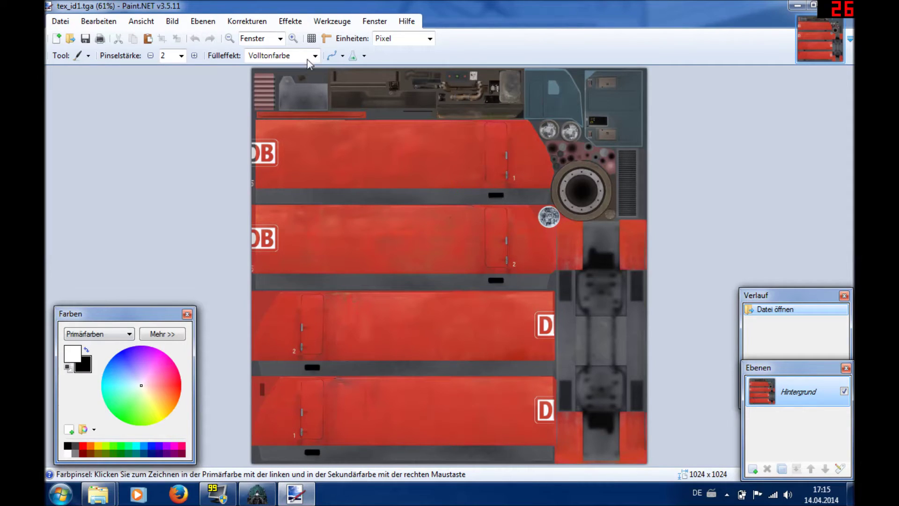
left_click(87, 56)
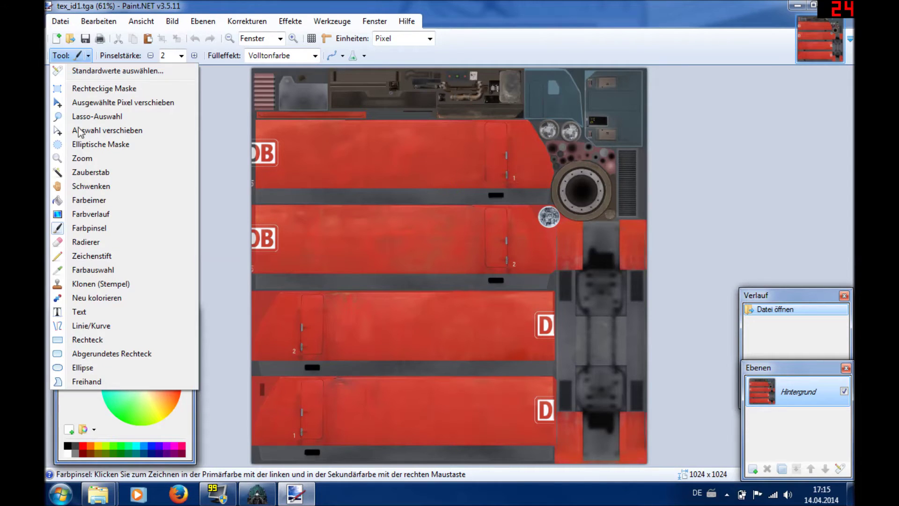
left_click(89, 200)
left_click(364, 56)
left_click(370, 56)
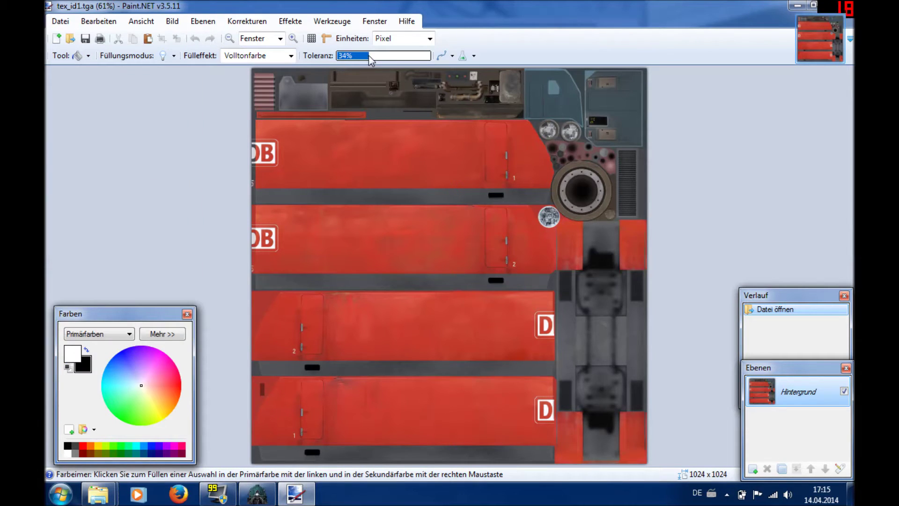
left_click(335, 143)
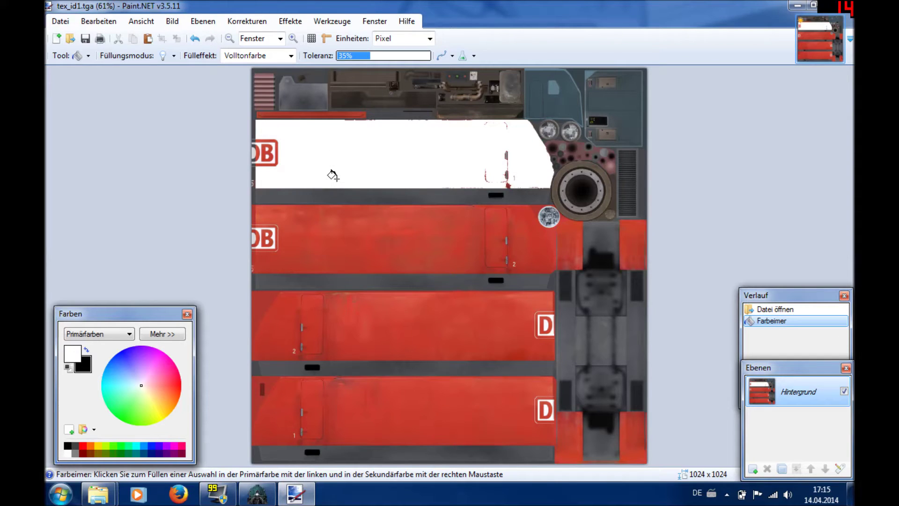
left_click(339, 216)
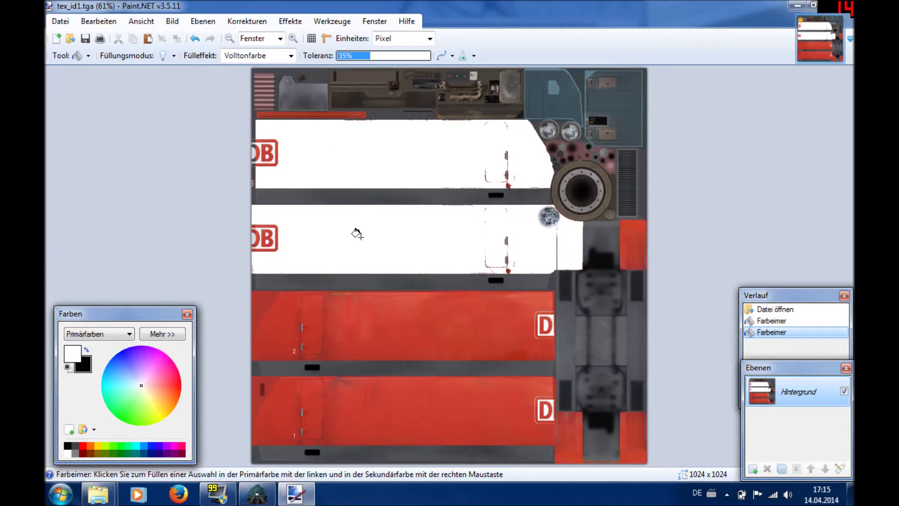
left_click(389, 317)
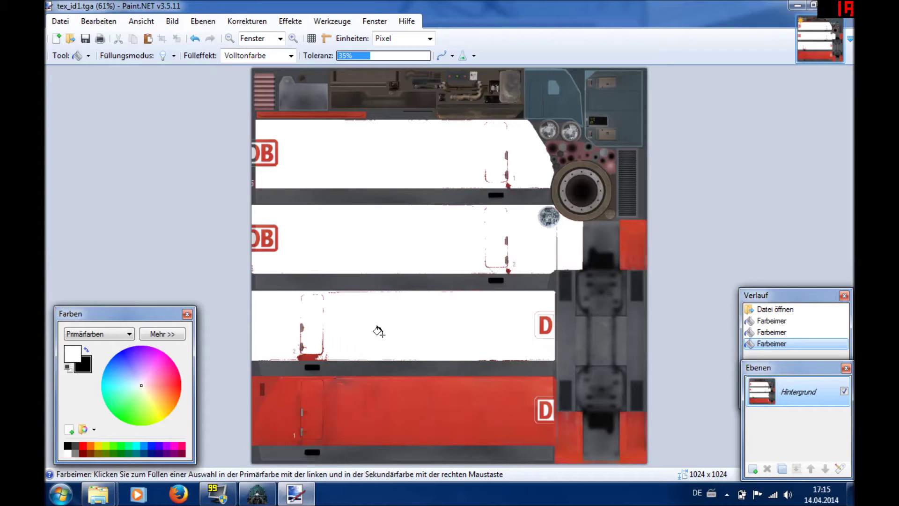
left_click(377, 401)
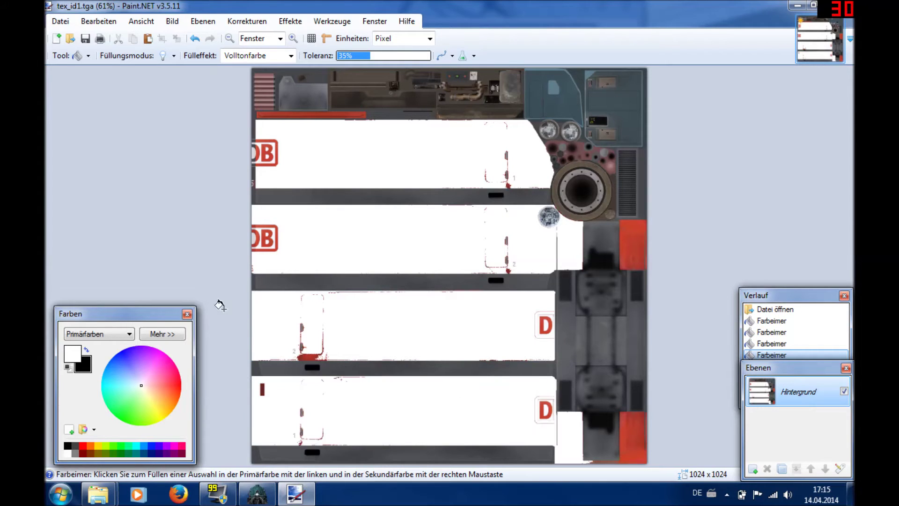
Fill the two remaining red end sections and the narrow red strip above the uppermost side panel with white.
left_click(628, 431)
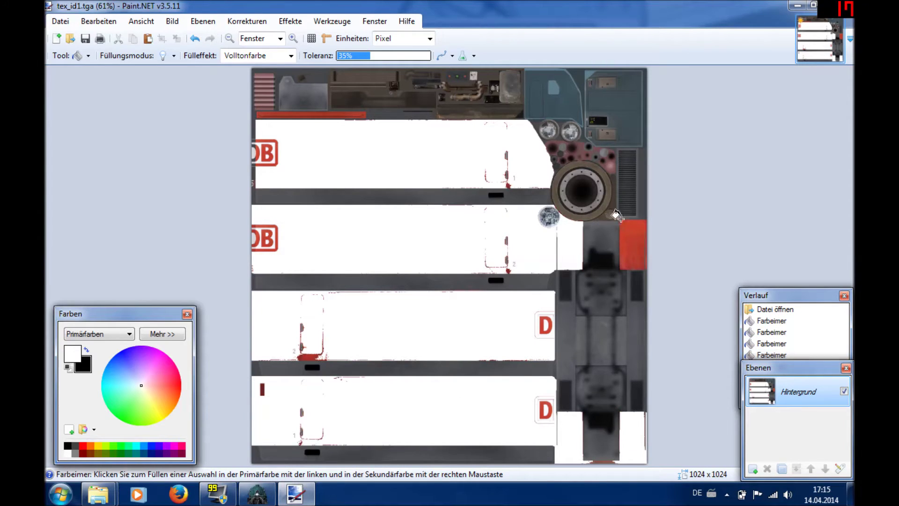
left_click(627, 239)
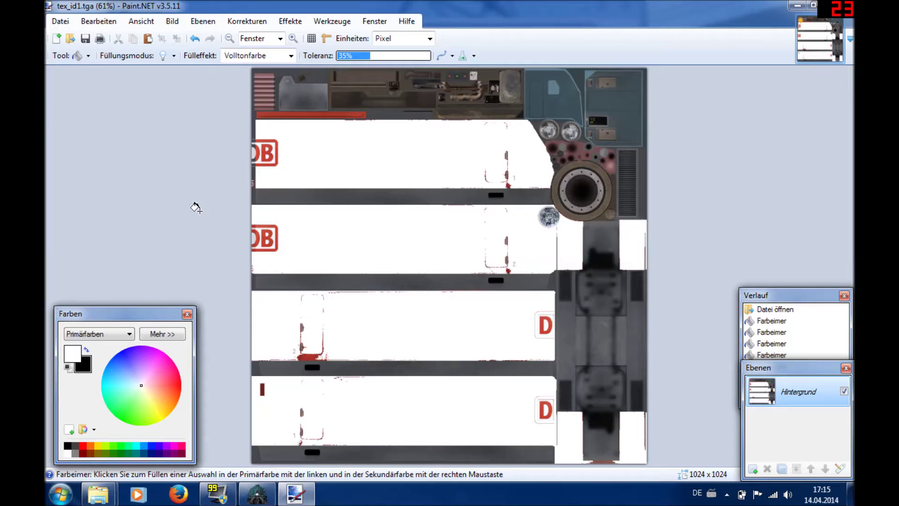
left_click(294, 114)
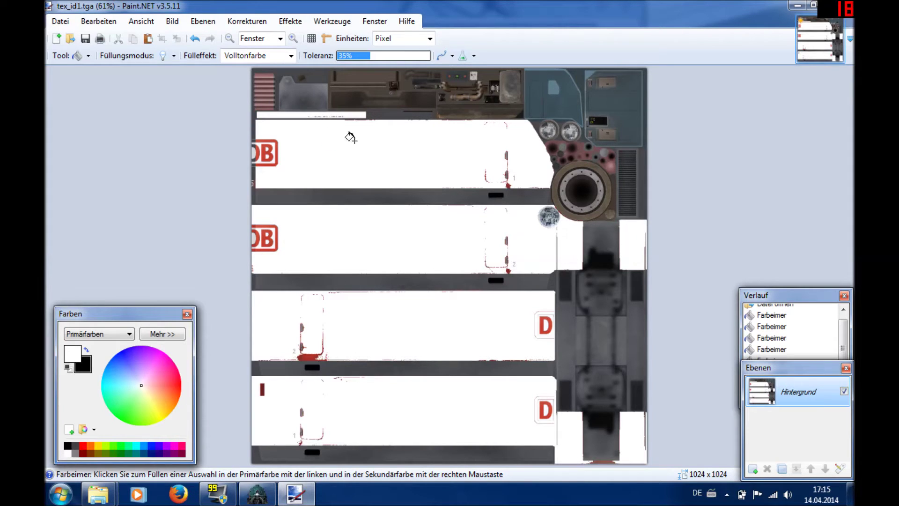
Fill the red DB logo lettering on the side panels and the second panel's logo frame with white.
left_click(262, 150)
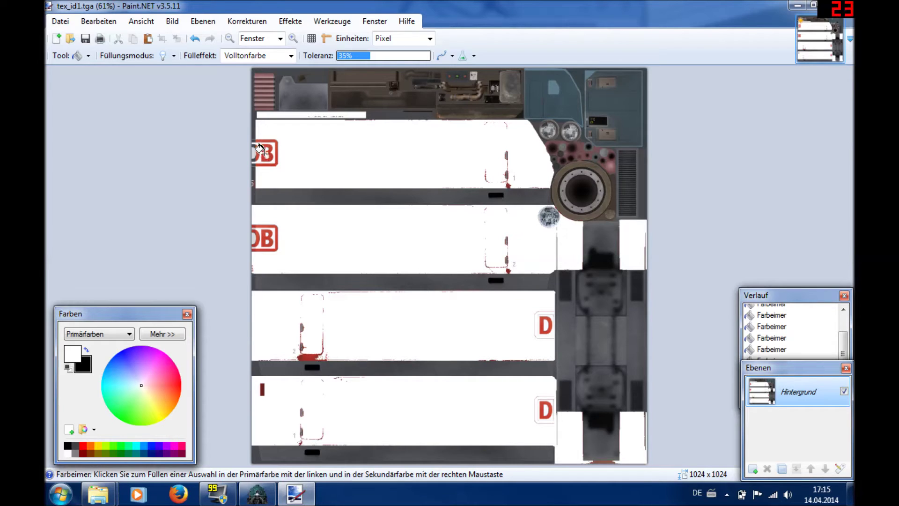
left_click(266, 151)
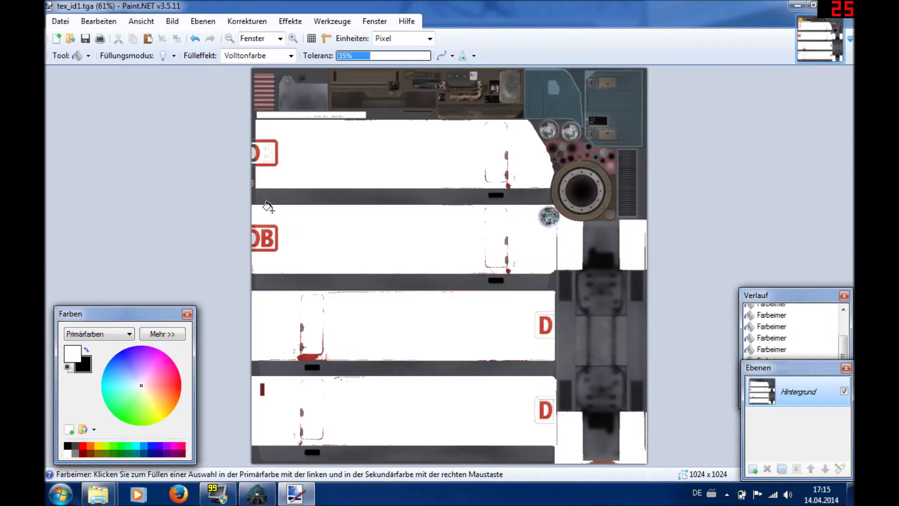
left_click(265, 237)
left_click(266, 238)
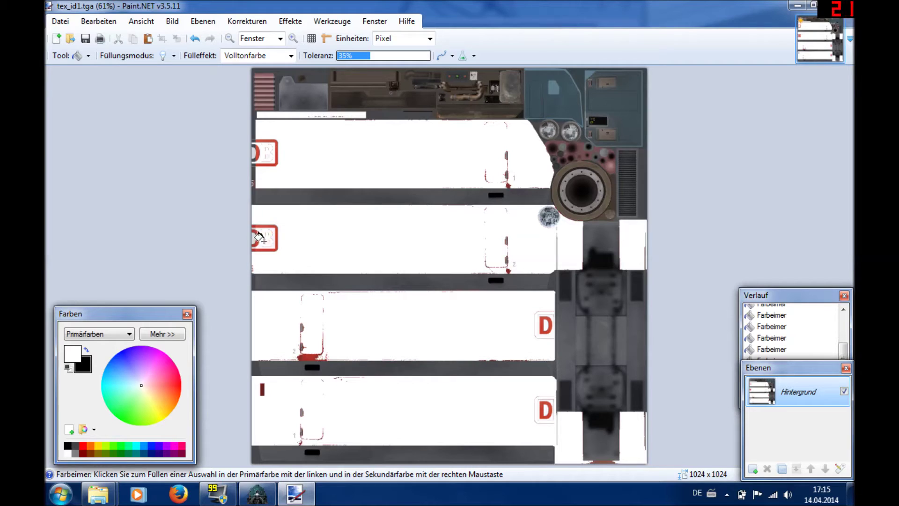
left_click(268, 226)
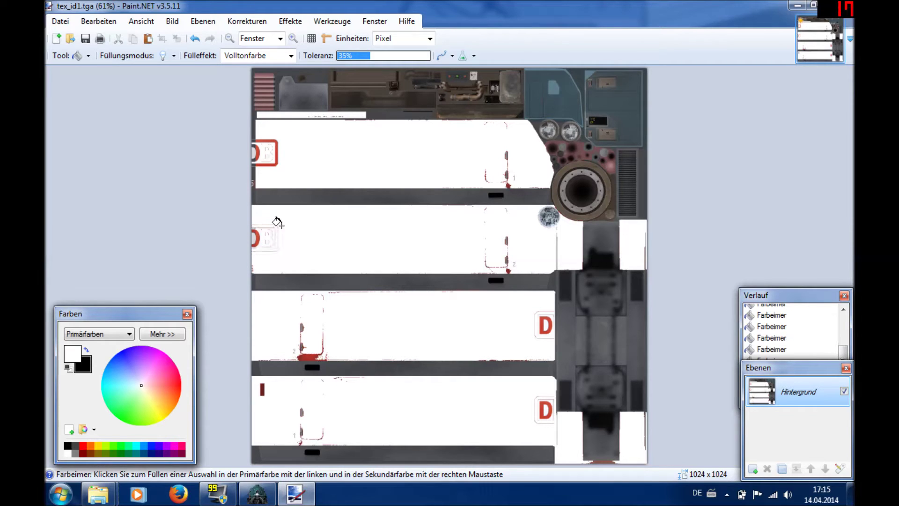
left_click(252, 237)
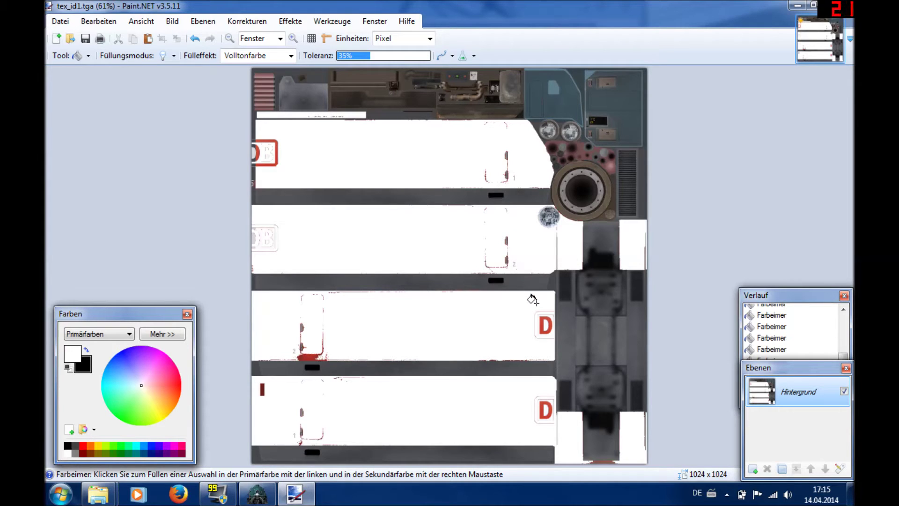
left_click(542, 325)
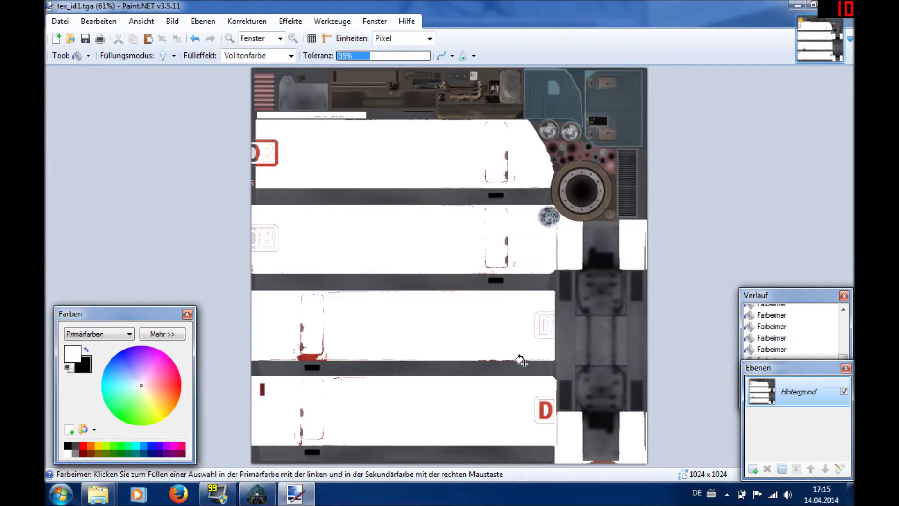
left_click(538, 407)
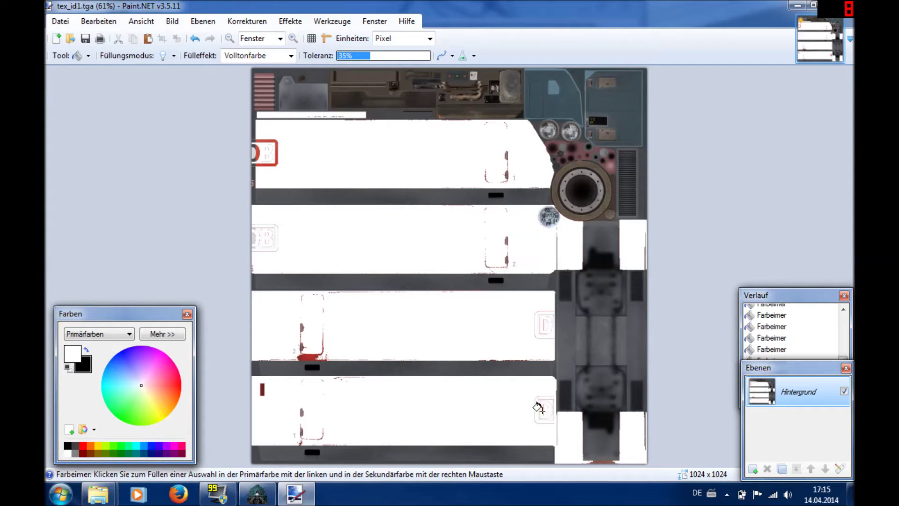
Fill the red residue below the third panel's door, the fourth panel's dark red mark and the uppermost logo's frame with white.
left_click(296, 360)
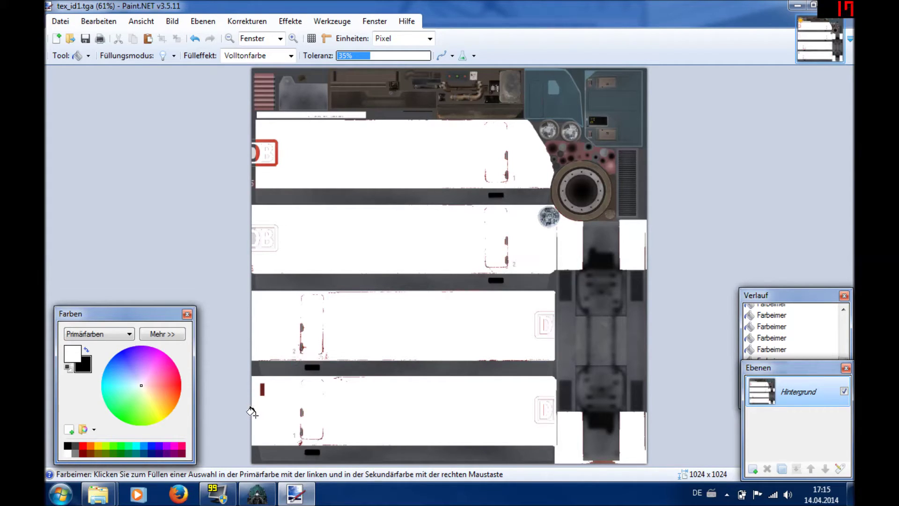
left_click(261, 389)
left_click(276, 151)
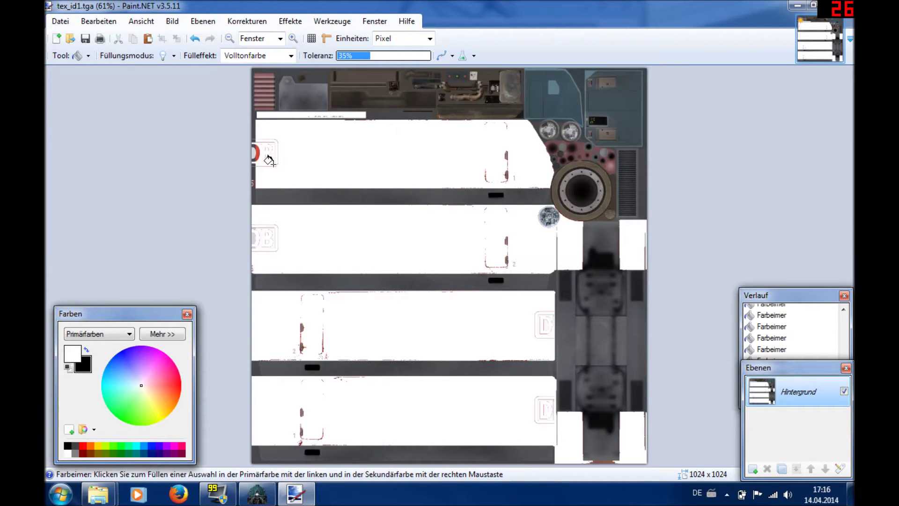
Paint white over the uppermost logo, parts of the upper two panels' door outlines and the third panel's logo using a size 10 Paintbrush.
left_click(81, 55)
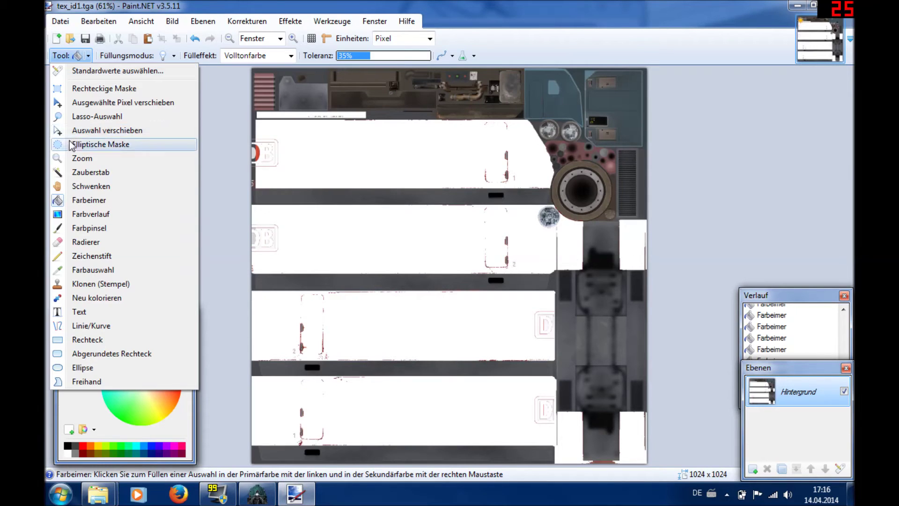
left_click(81, 229)
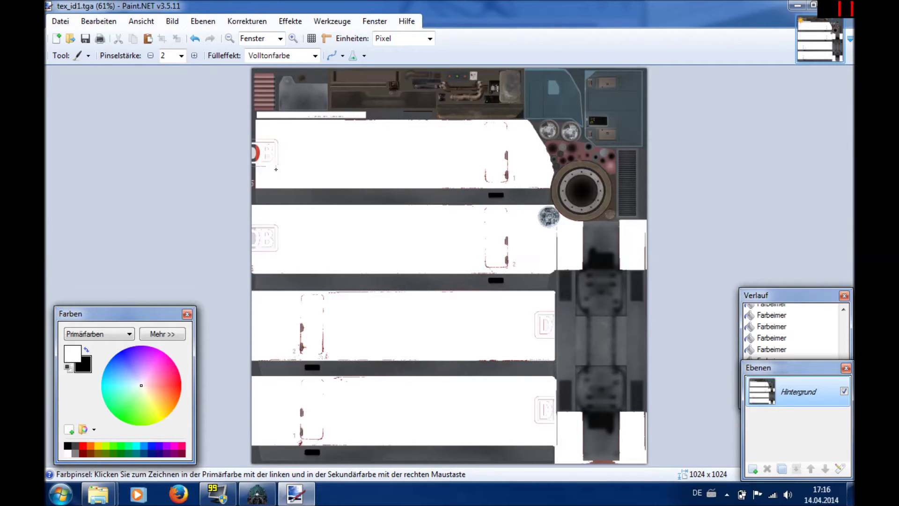
left_click(181, 57)
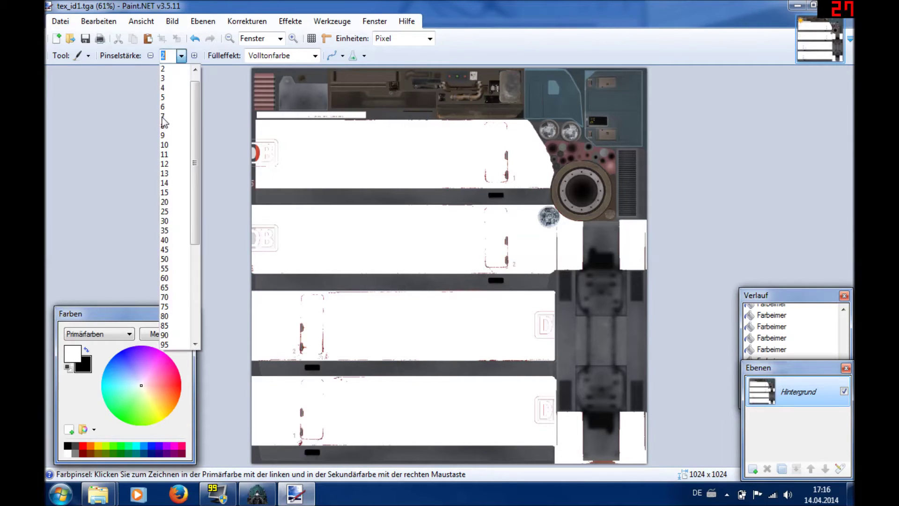
left_click(165, 146)
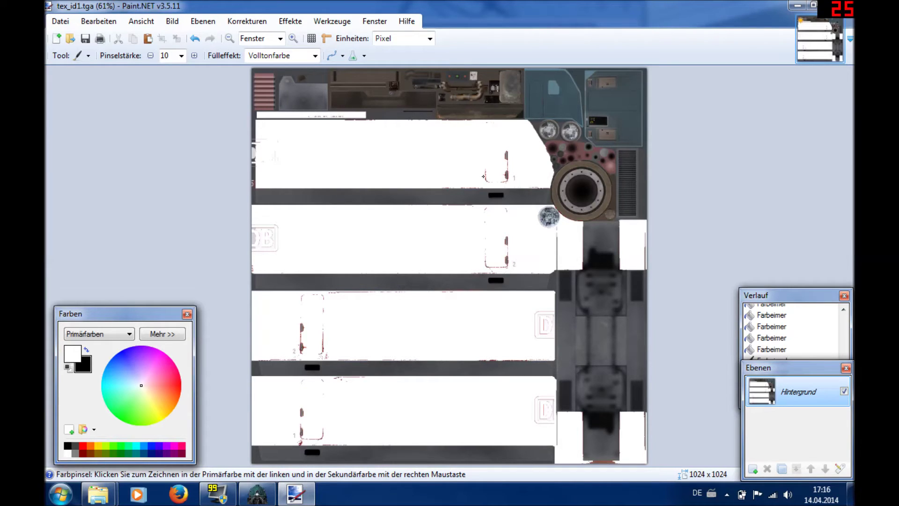
left_click(509, 175)
left_click(479, 262)
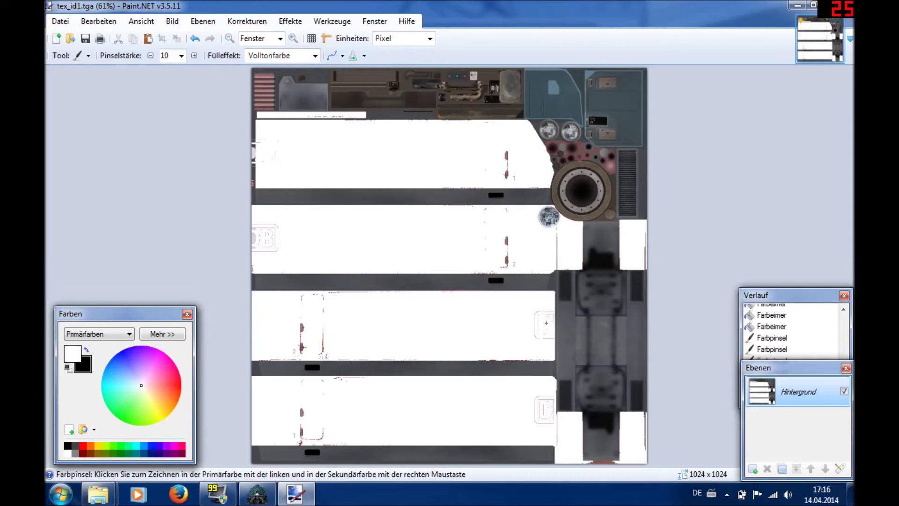
left_click(534, 330)
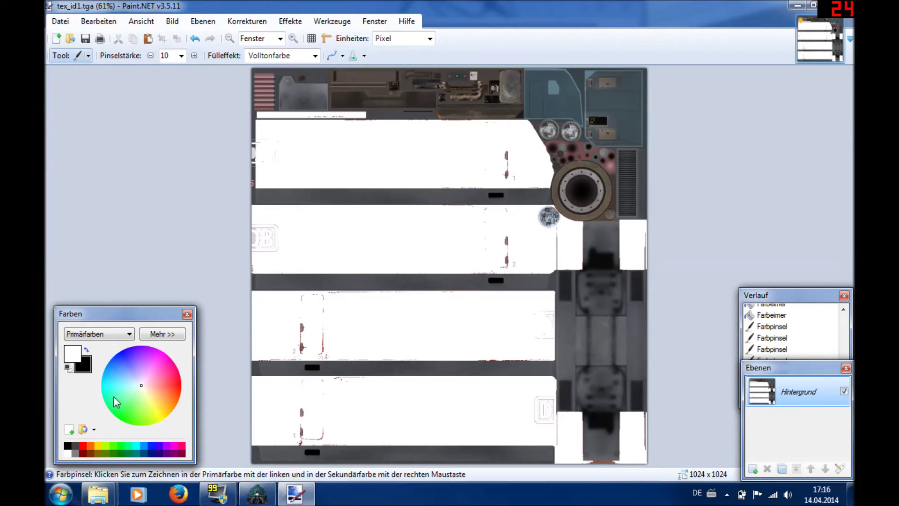
Paint a red freehand zigzag along each of the three upper white side panels with the size 10 brush.
left_click_drag(145, 386, 175, 381)
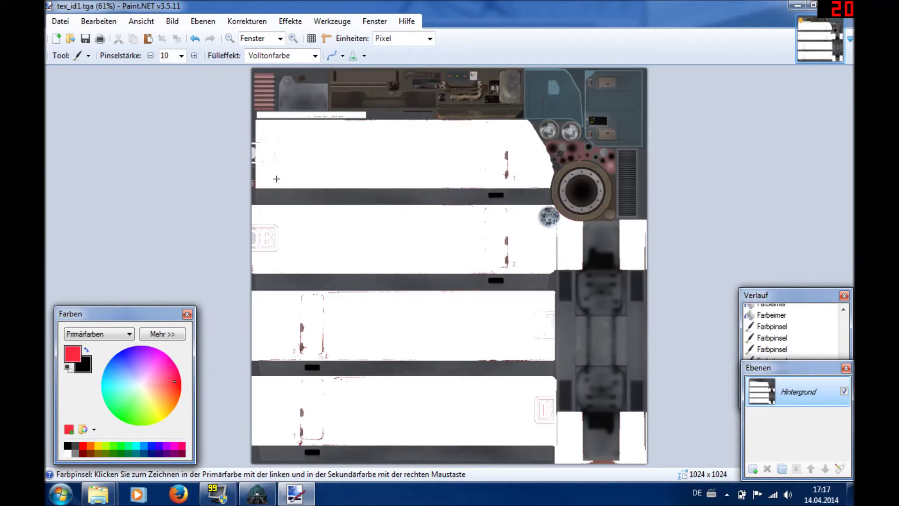
mouse_move(273, 178)
left_mouse_down()
mouse_move(314, 138)
mouse_move(336, 140)
mouse_move(339, 174)
mouse_move(403, 130)
mouse_move(408, 158)
mouse_move(397, 175)
mouse_move(461, 133)
mouse_move(463, 176)
mouse_move(495, 135)
left_mouse_up()
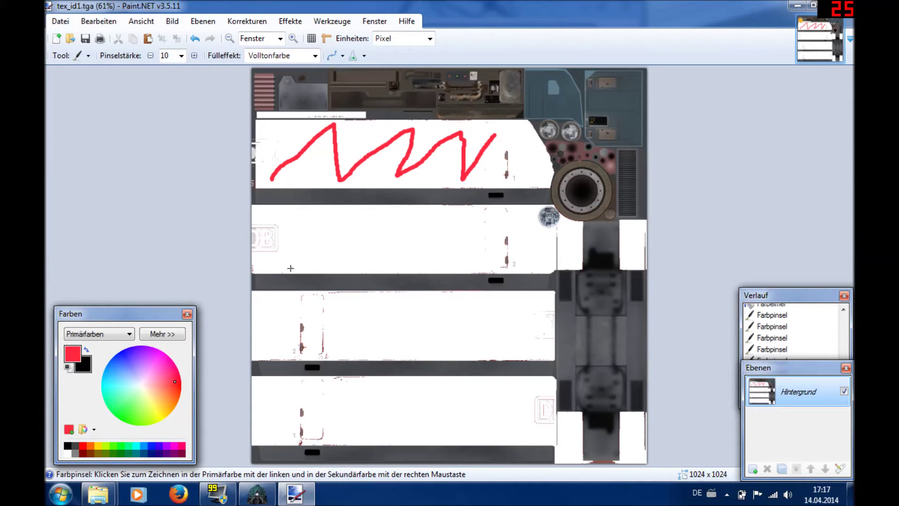
mouse_move(272, 267)
left_mouse_down()
mouse_move(325, 224)
mouse_move(317, 266)
mouse_move(380, 220)
mouse_move(362, 262)
mouse_move(425, 226)
mouse_move(412, 260)
mouse_move(473, 216)
left_mouse_up()
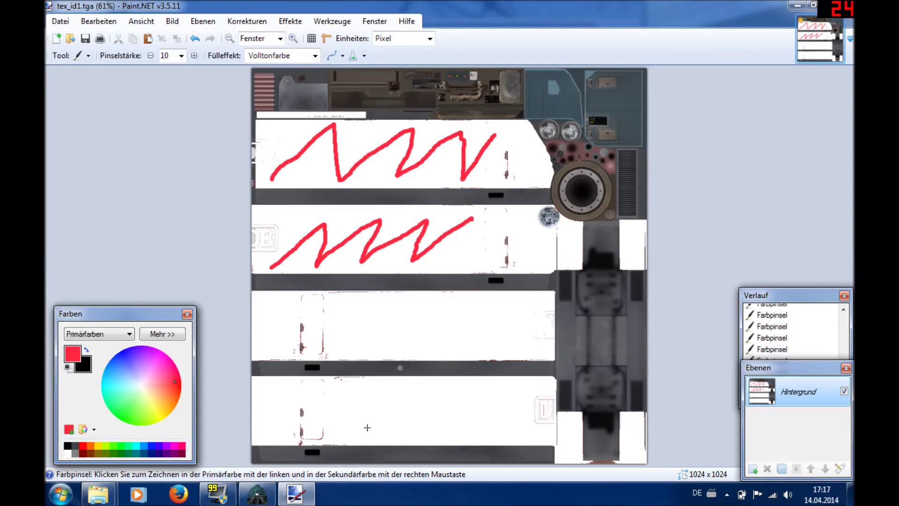
mouse_move(275, 348)
left_mouse_down()
mouse_move(323, 310)
mouse_move(336, 324)
mouse_move(330, 349)
mouse_move(376, 311)
mouse_move(395, 318)
mouse_move(385, 350)
mouse_move(447, 322)
mouse_move(441, 349)
mouse_move(497, 302)
mouse_move(484, 342)
mouse_move(516, 318)
mouse_move(532, 321)
left_mouse_up()
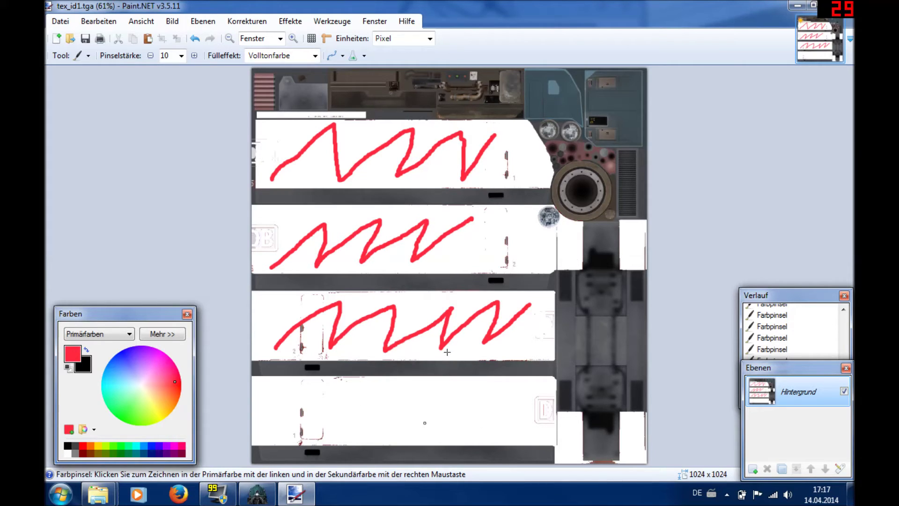
Add the red text "Hallo liebe Abonennten" in Arial size 22 to the fourth side panel and shift it slightly towards the panel's middle.
left_click(86, 56)
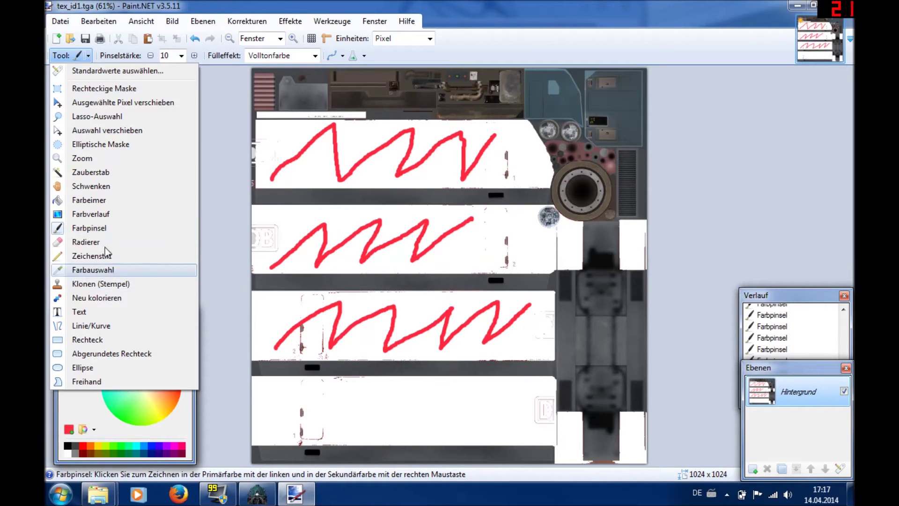
left_click(82, 312)
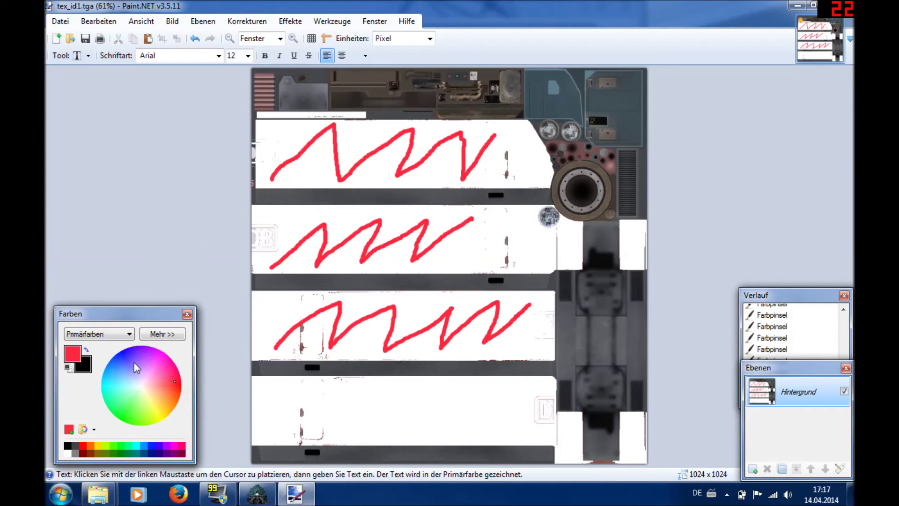
left_click(362, 404)
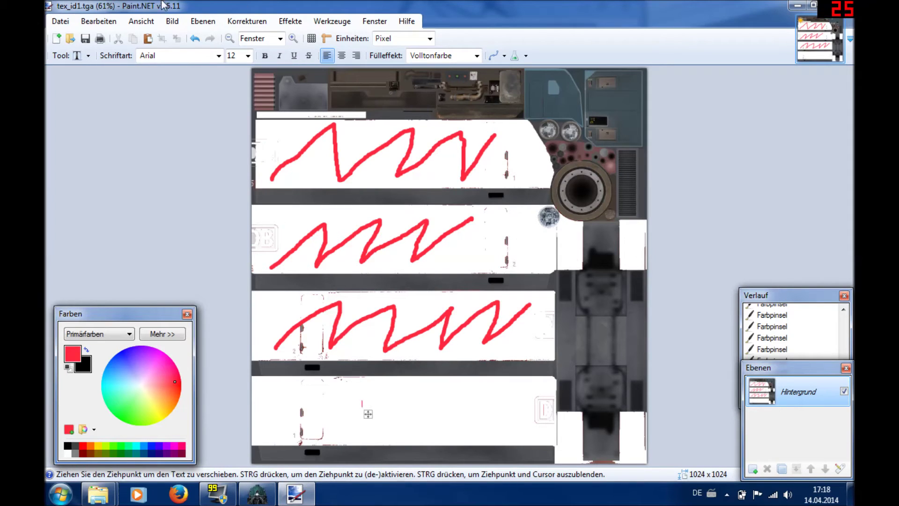
left_click(248, 55)
left_click(231, 142)
type("D")
key("BackSpace")
type("Hallo")
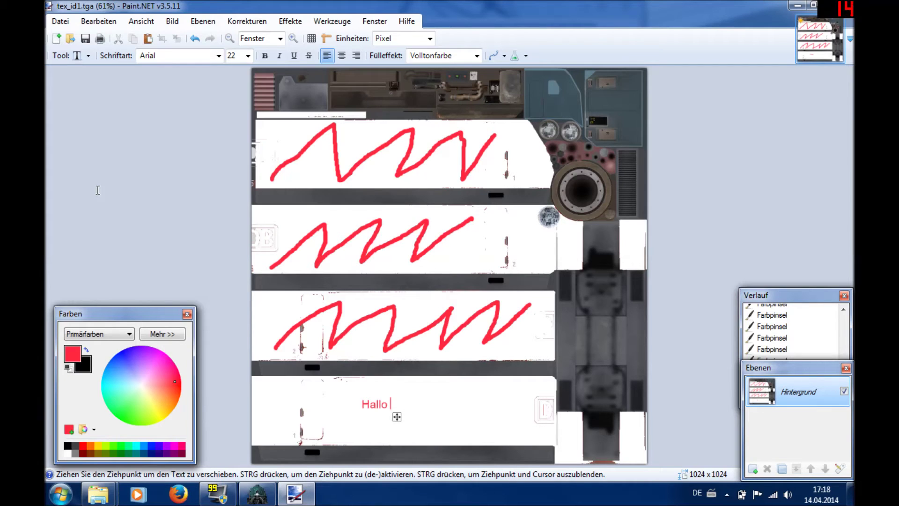
type(" liebe Abone")
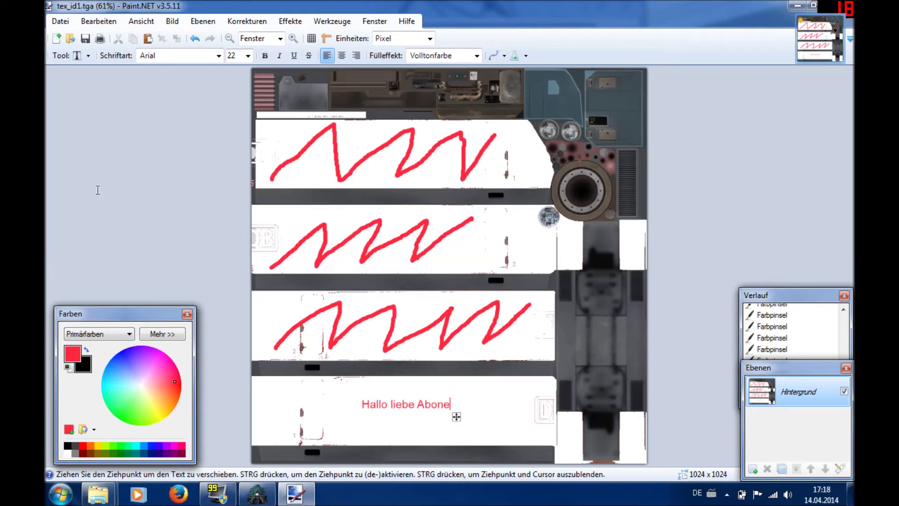
type("nnten")
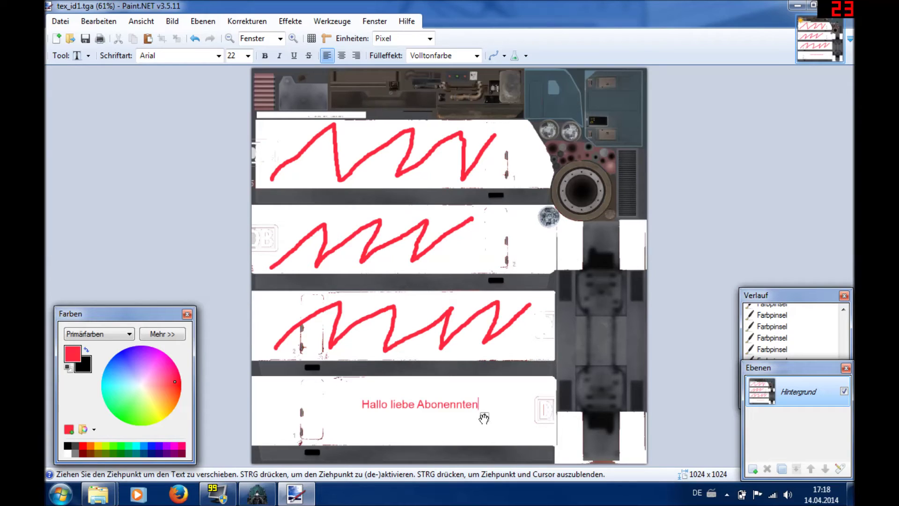
left_click_drag(486, 422, 498, 426)
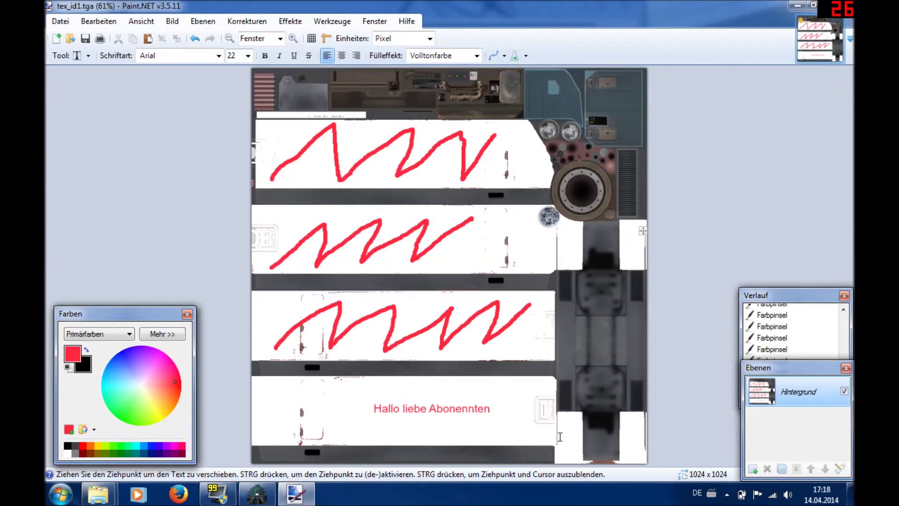
Save the texture as a 32-bit TGA under the name tex_id1.tga, replacing the existing file in the body folder.
left_click(64, 23)
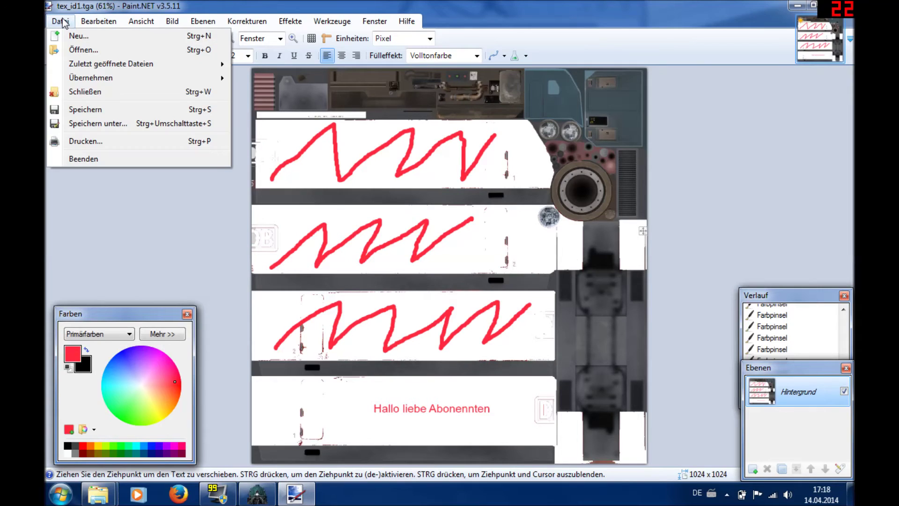
left_click(97, 124)
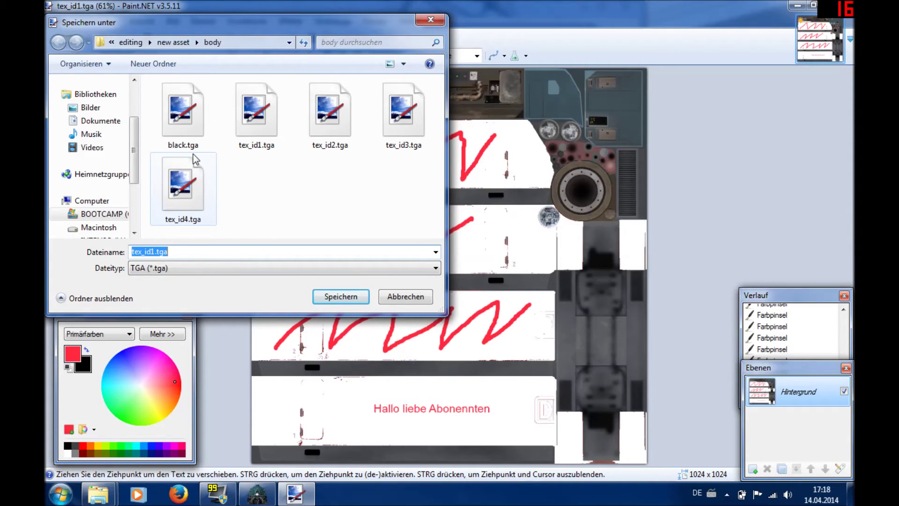
left_click(328, 293)
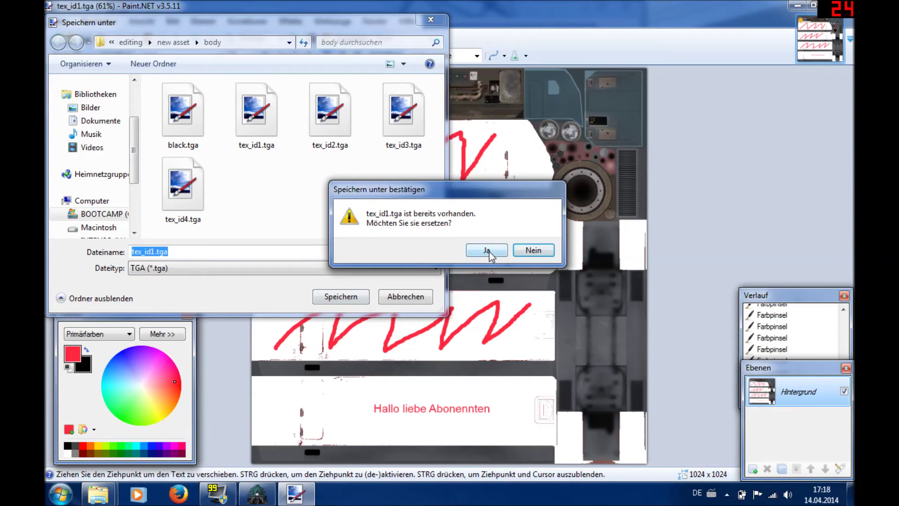
left_click(487, 251)
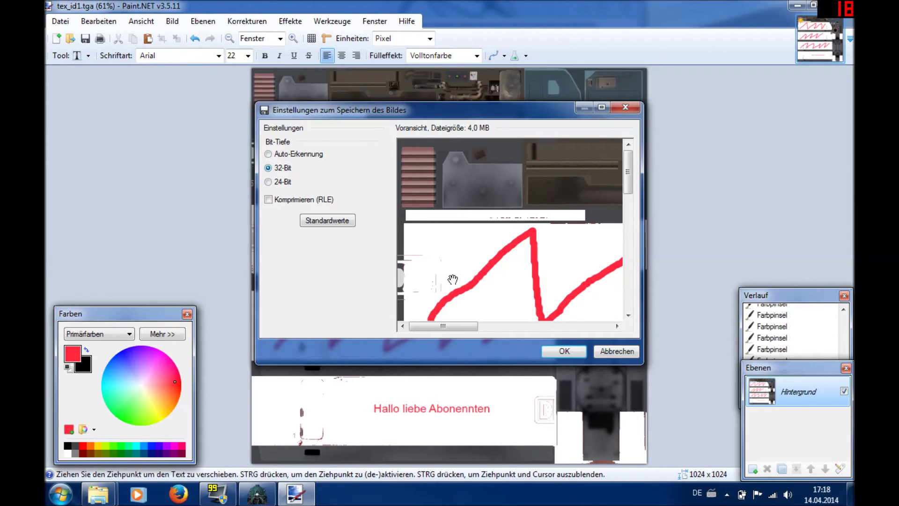
left_click(575, 350)
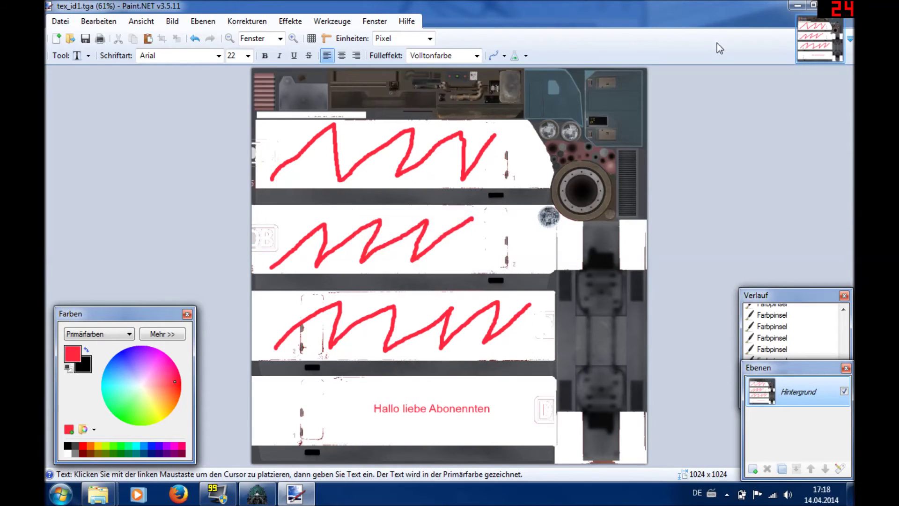
Close the image editor and the body folder window to return to Content Manager.
double_click(726, 13)
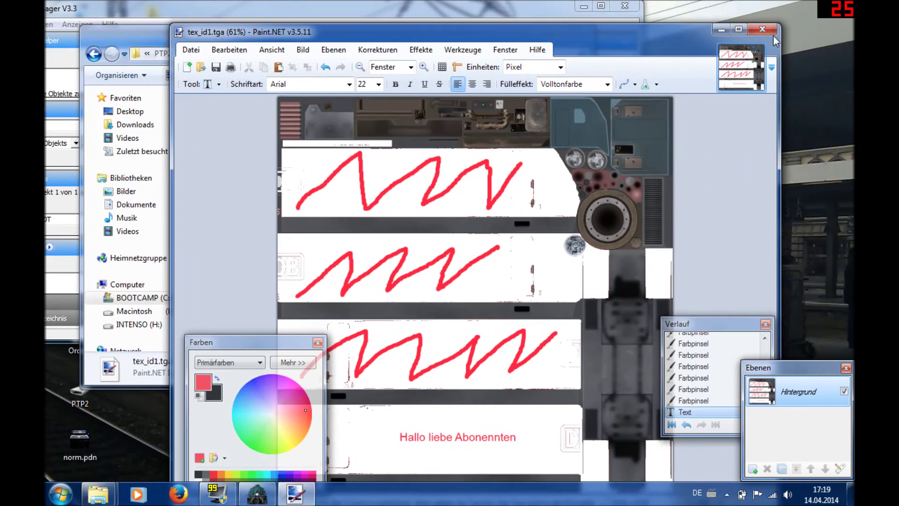
left_click(772, 31)
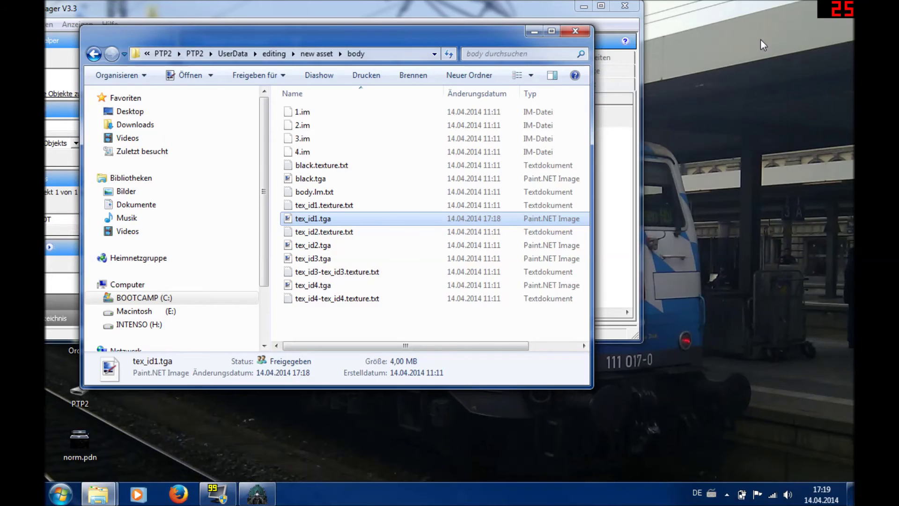
left_click(576, 32)
Open the PTP DB E185 ROT asset's files in Explorer and open its config.txt in the text editor.
right_click(312, 123)
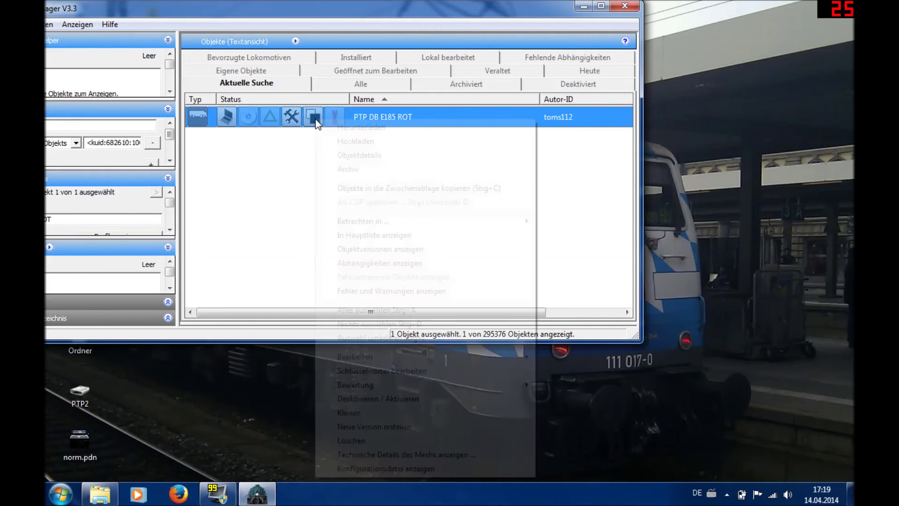
mouse_move(379, 359)
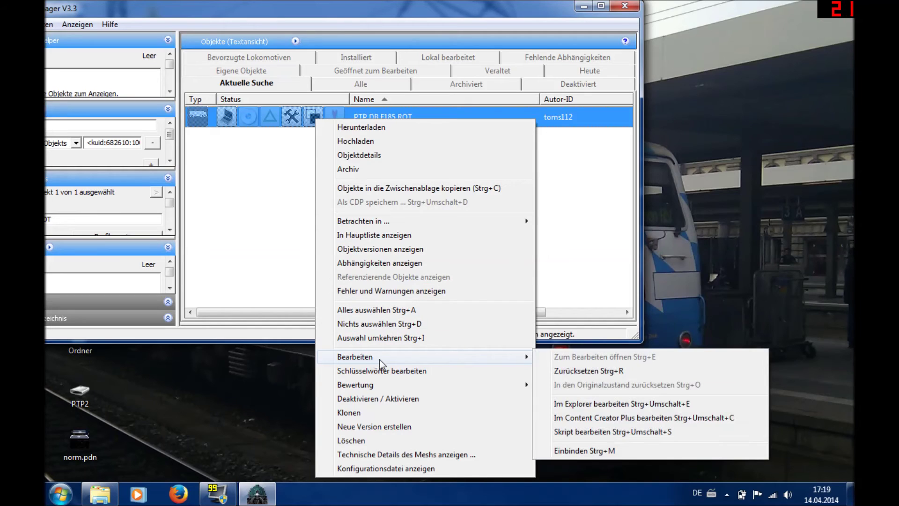
left_click(595, 404)
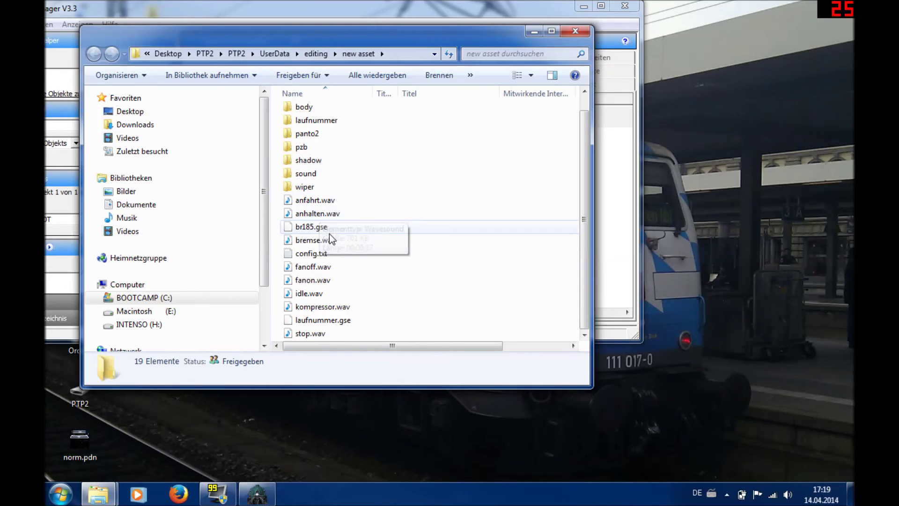
double_click(312, 254)
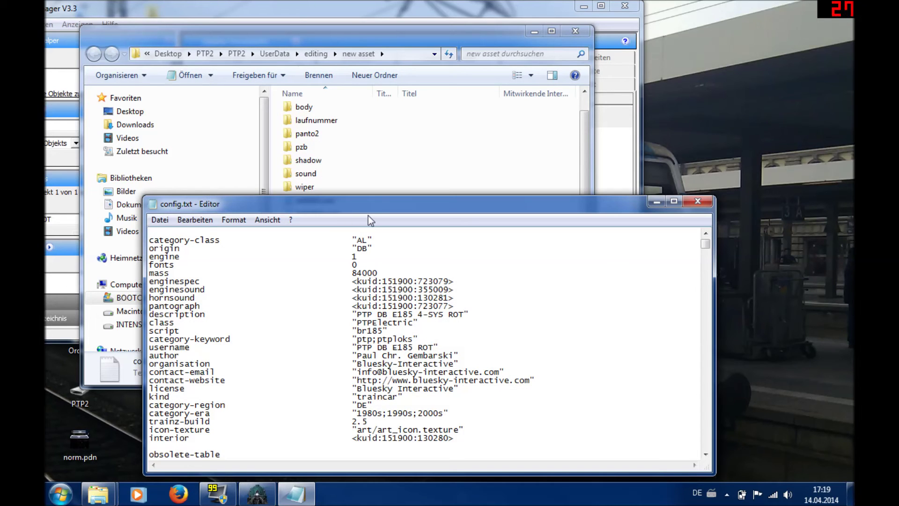
left_click_drag(376, 201, 350, 108)
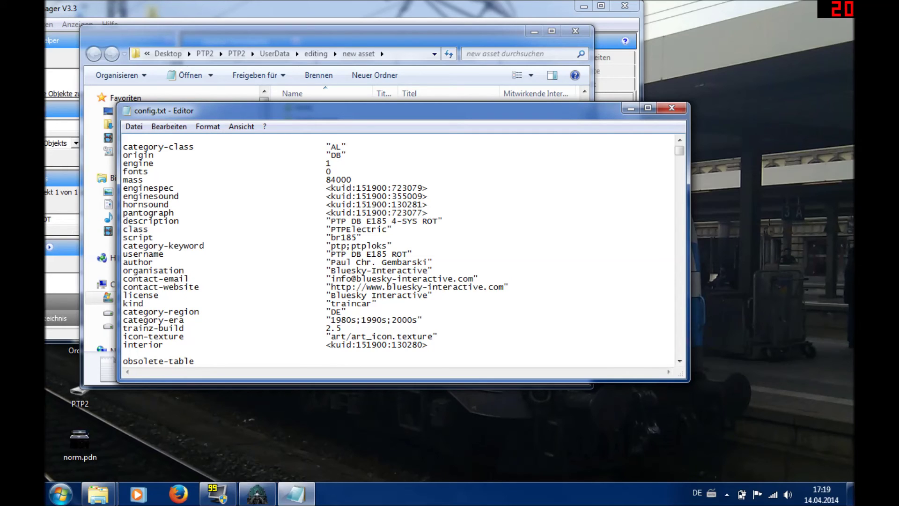
Set the username entry in config.txt to "PTP DB E185 Test", save the file and close it.
mouse_move(409, 254)
left_mouse_down()
mouse_move(349, 263)
mouse_move(342, 254)
mouse_move(392, 254)
left_mouse_up()
type("Test")
left_click(134, 126)
left_click(154, 170)
left_click(673, 108)
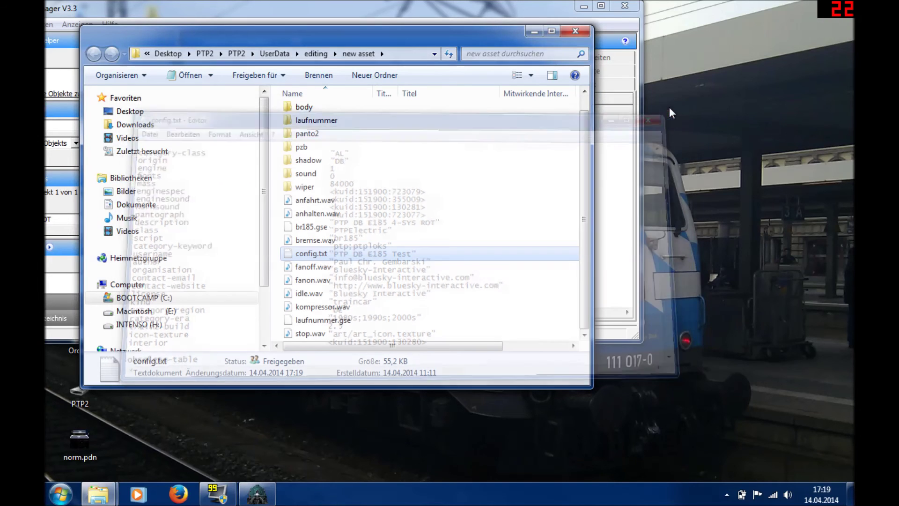
Close the asset folder and commit the edited E185 locomotive in Content Manager.
left_click(575, 31)
right_click(345, 123)
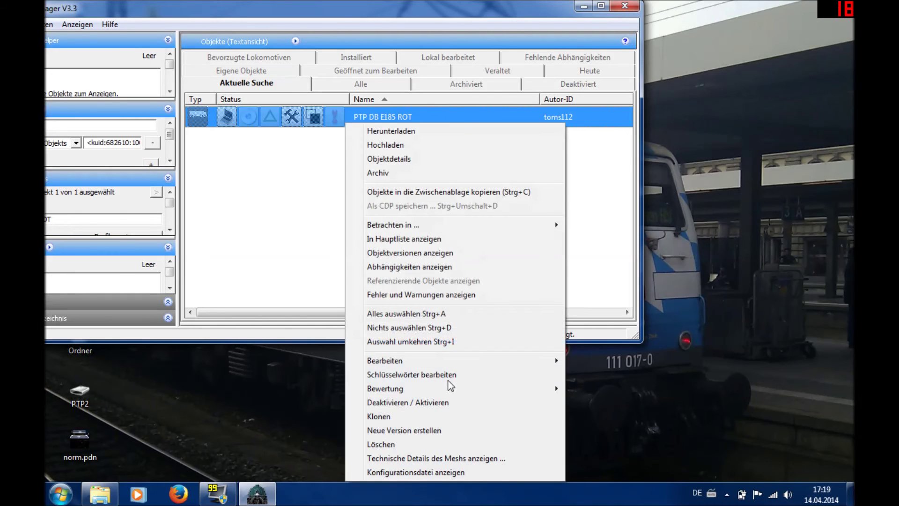
mouse_move(531, 361)
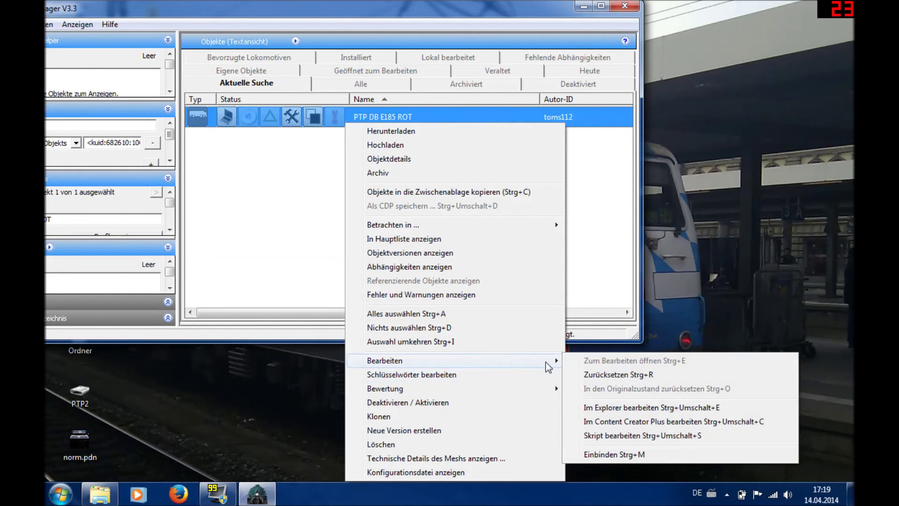
left_click(632, 452)
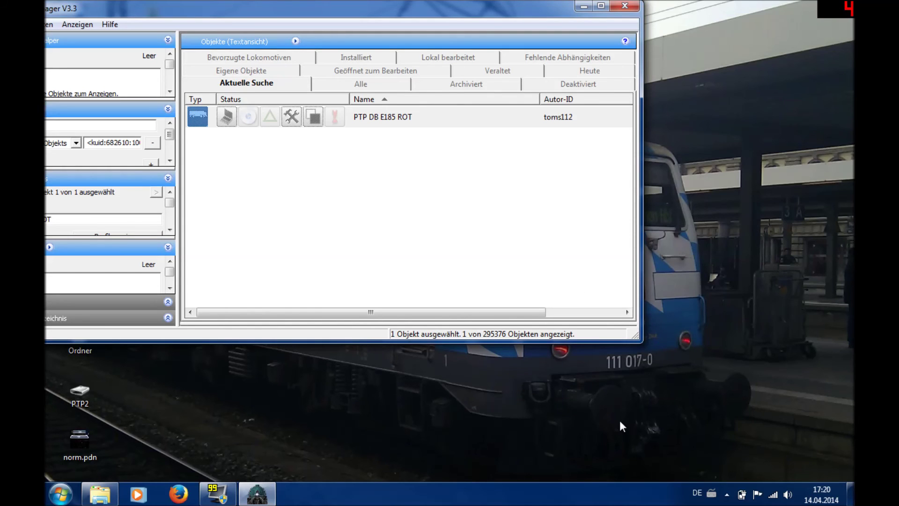
left_click(281, 206)
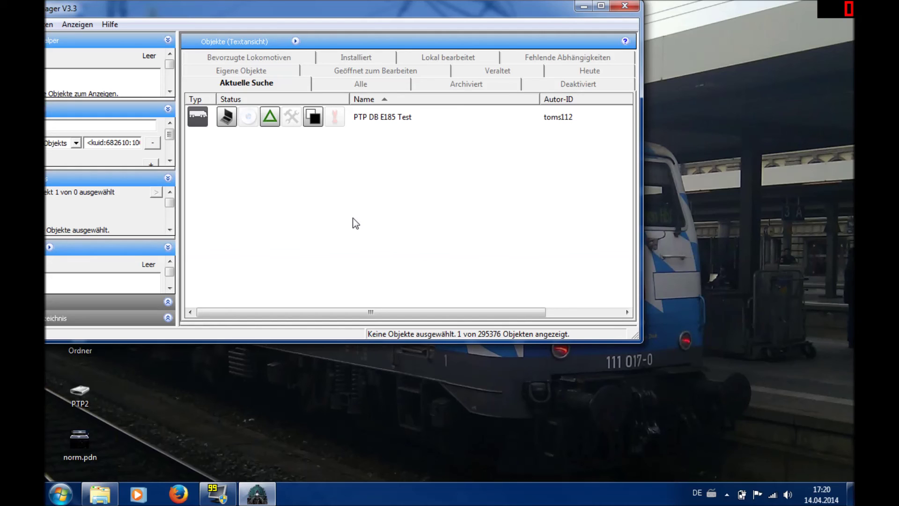
Move and narrow the Content Manager window, and close it.
left_click_drag(462, 12, 438, 101)
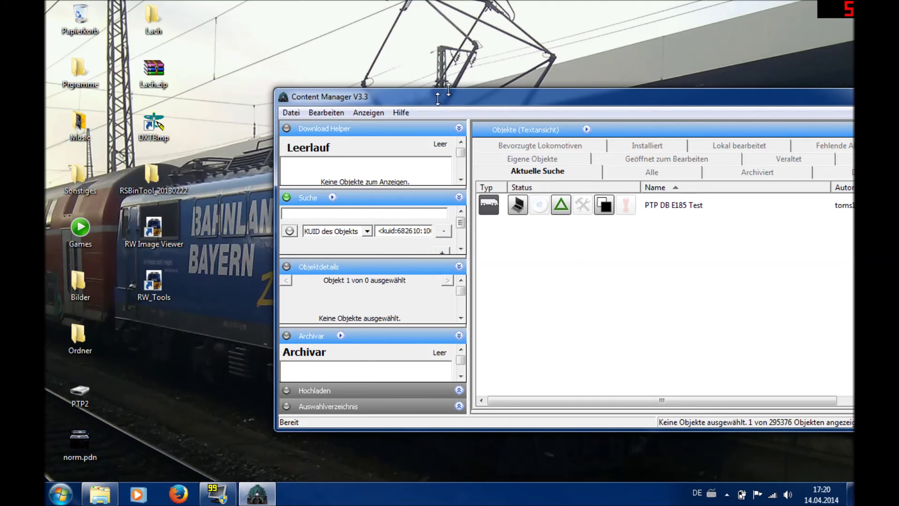
left_click_drag(438, 101, 243, 74)
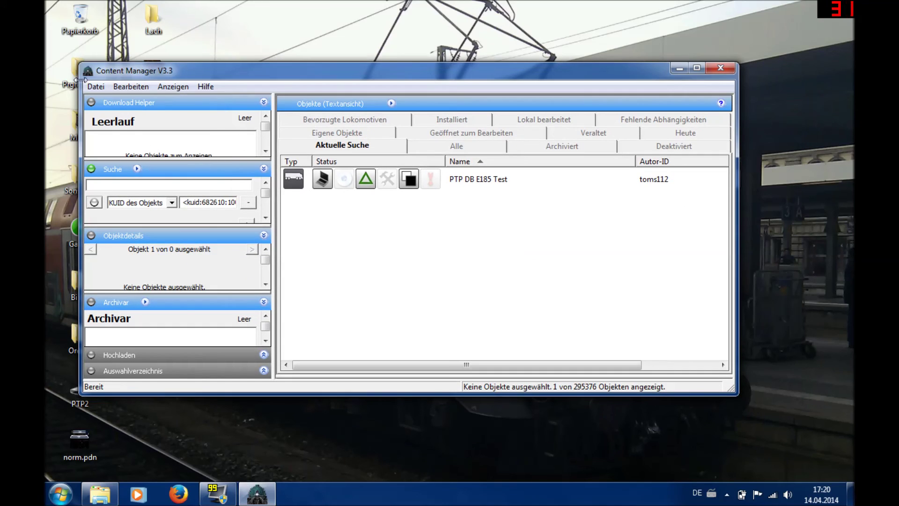
left_click_drag(79, 63, 240, 61)
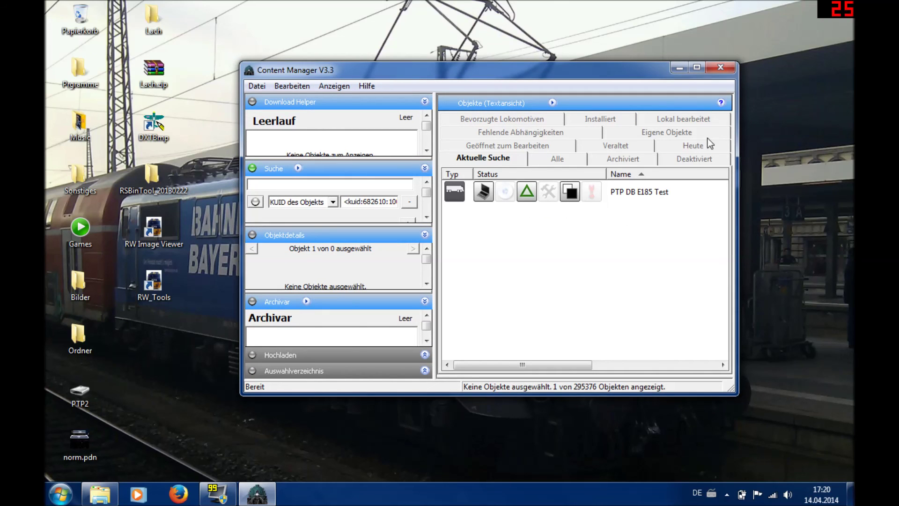
left_click(718, 69)
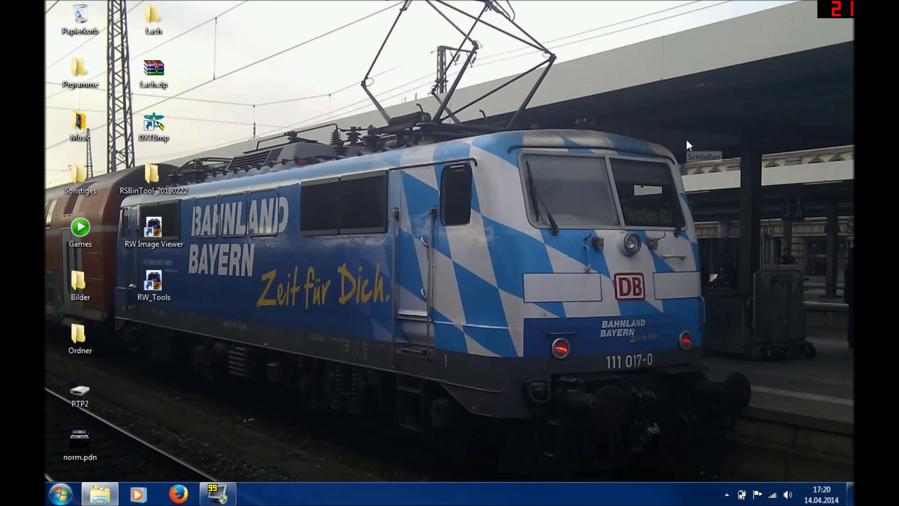